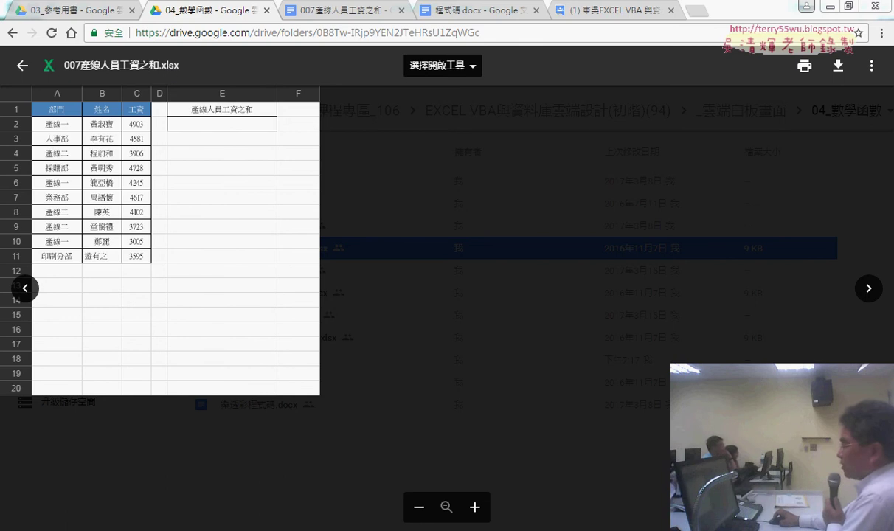
Step: Bring the 007產線人員工資之和 workbook's desktop Excel window to the front
click(257, 469)
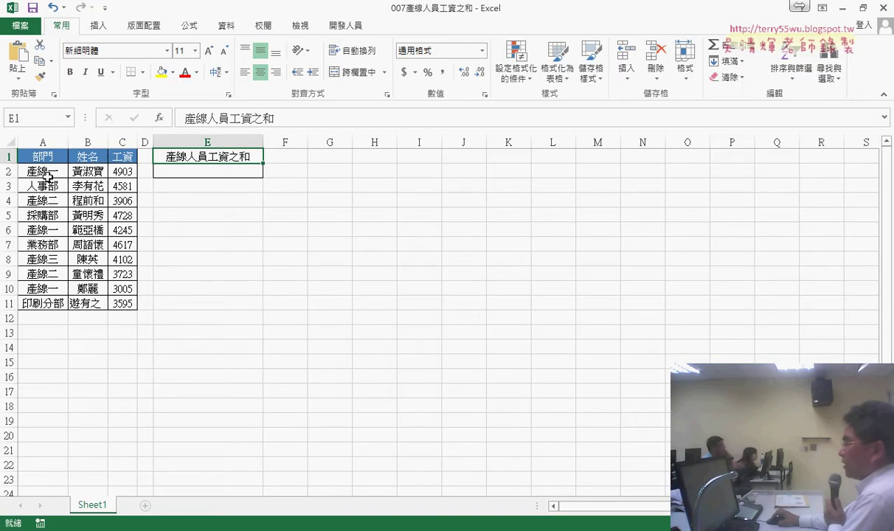
click(221, 172)
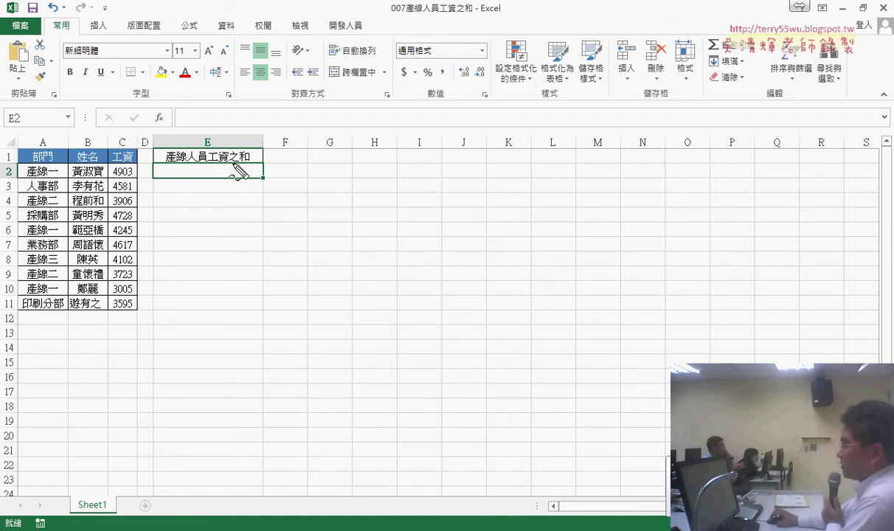
drag(166, 163, 183, 162)
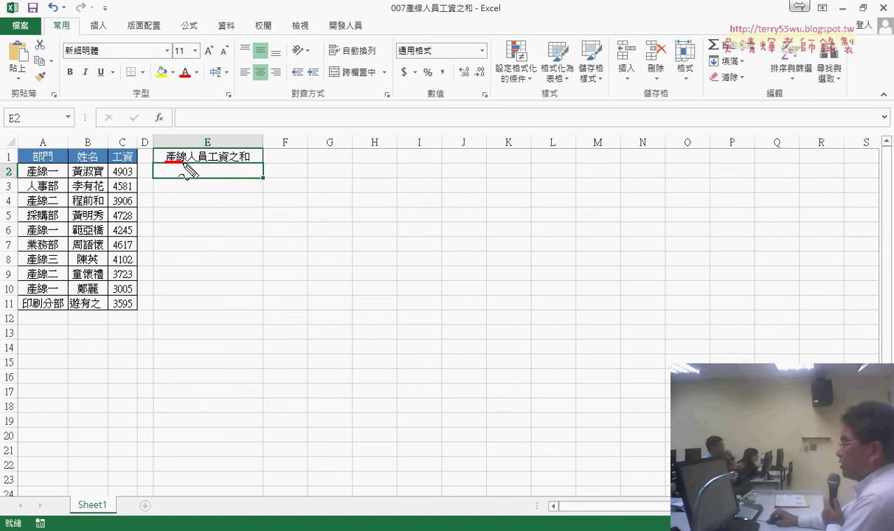
drag(40, 162, 51, 160)
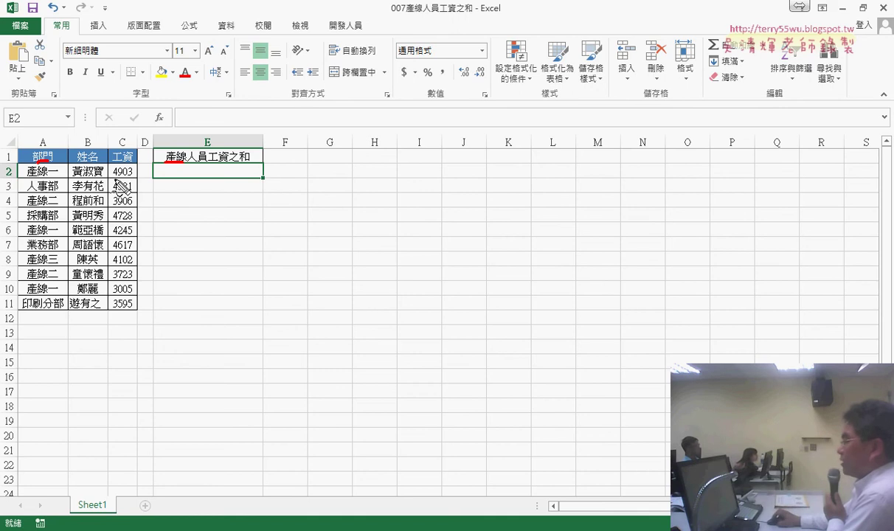
drag(119, 183, 129, 191)
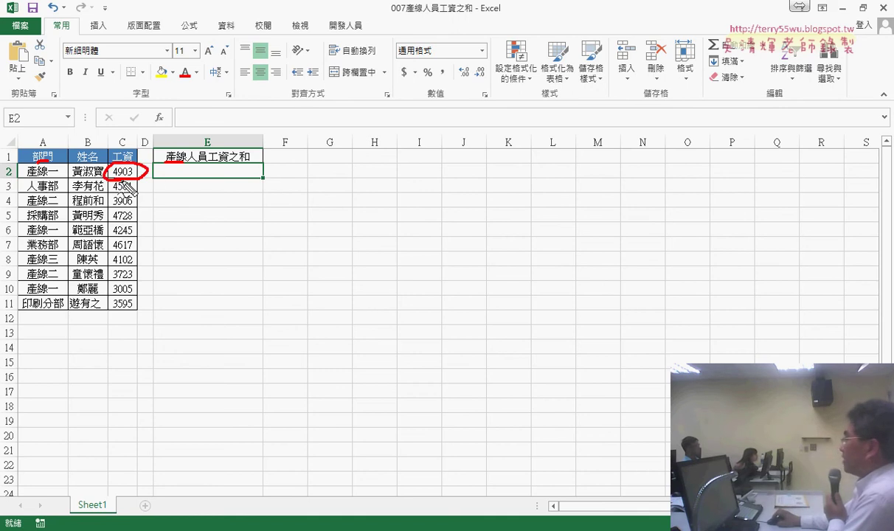
key(Escape)
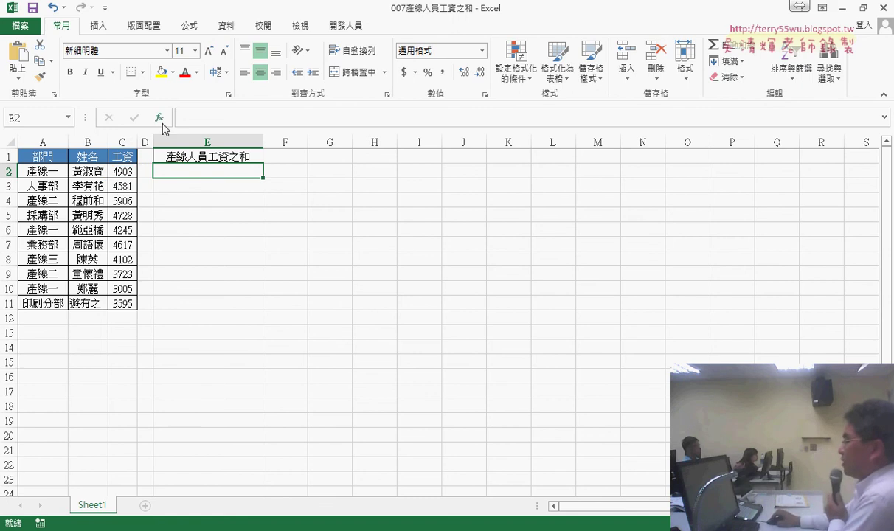
Step: Insert a SUMIF function in E2 with the department range A2:A11
click(158, 118)
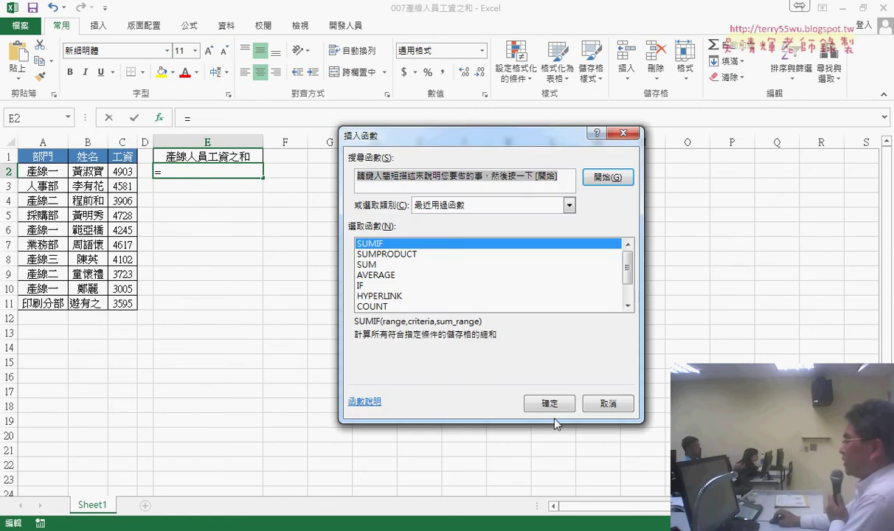
click(553, 402)
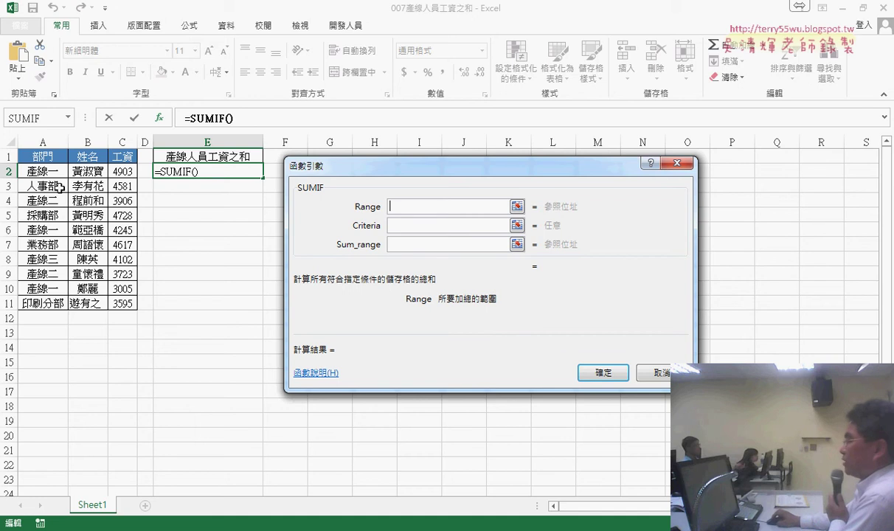
drag(46, 168, 41, 301)
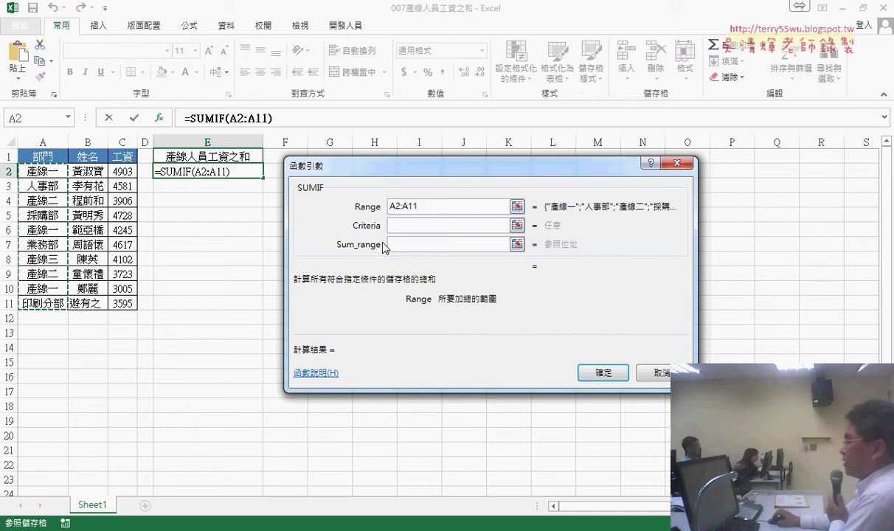
Step: Enter the criterion 產線, trying ? wildcards before deleting them again
click(413, 227)
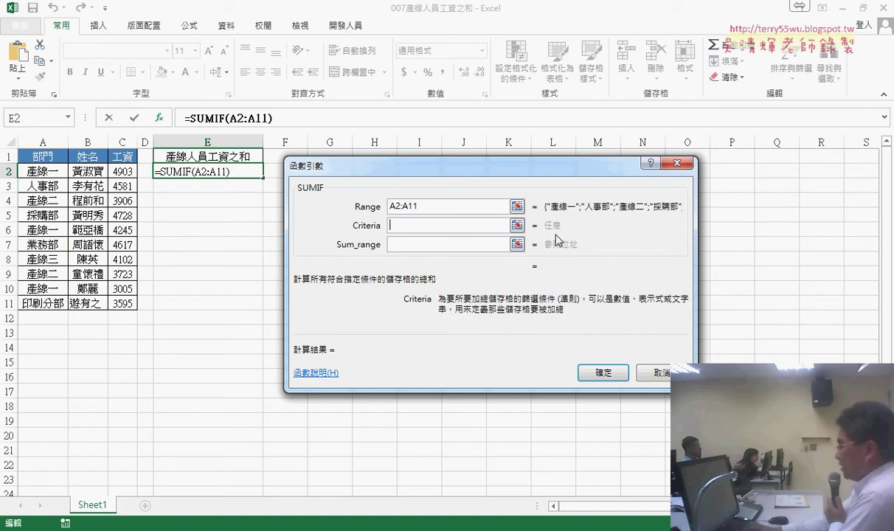
text("")
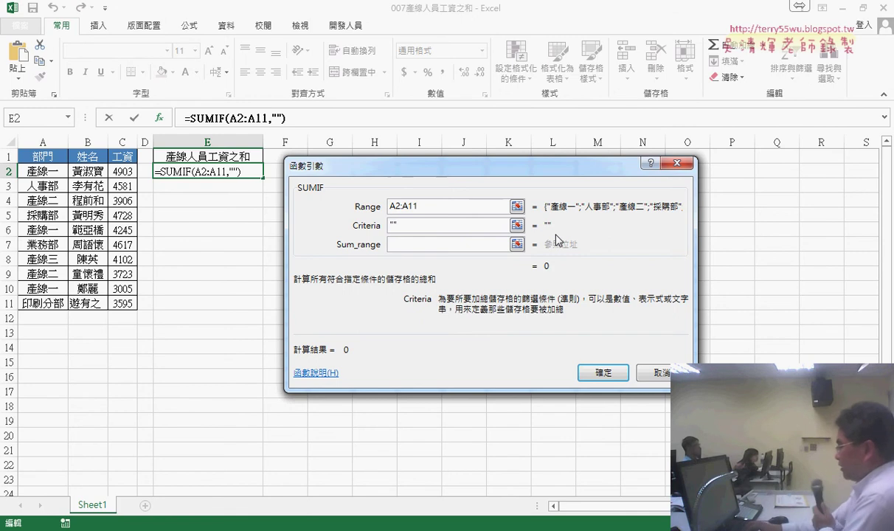
text(ㄔㄢ)
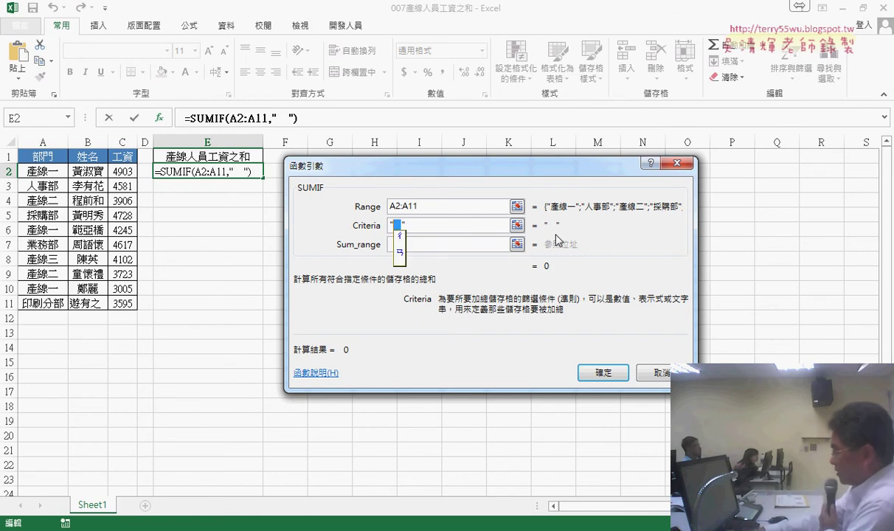
text(3)
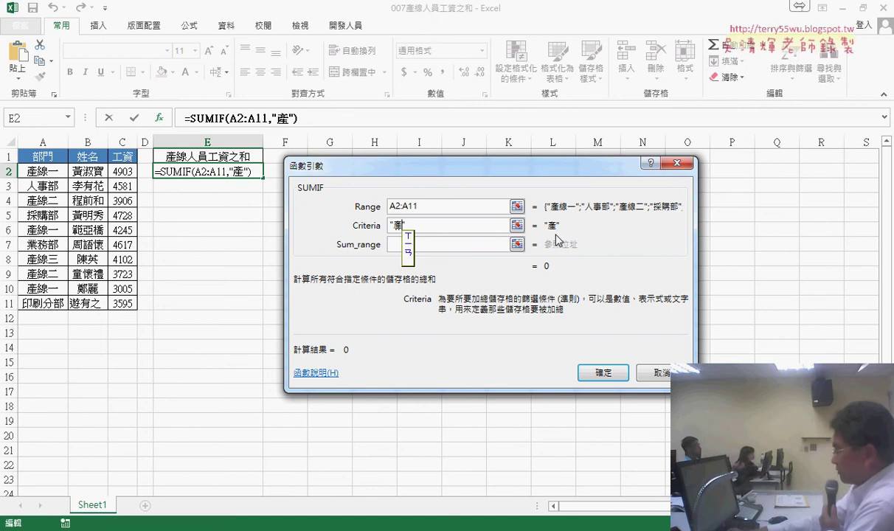
text(4)
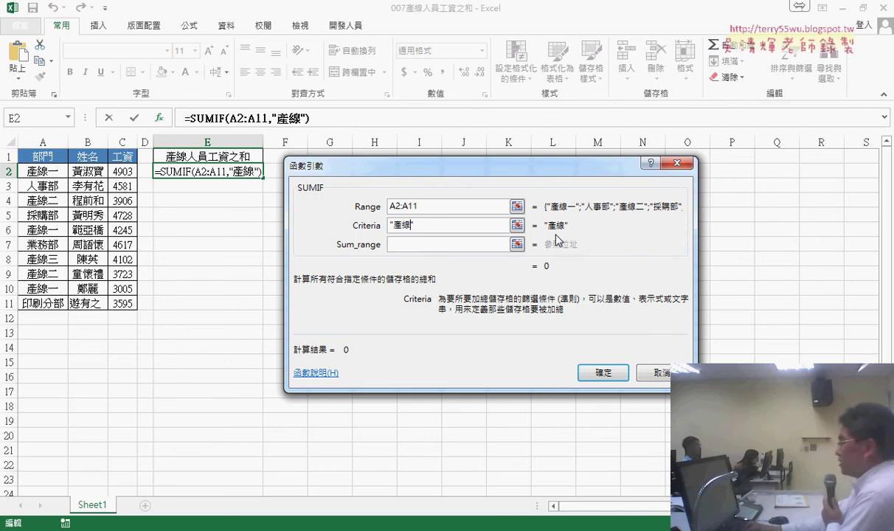
text(?)
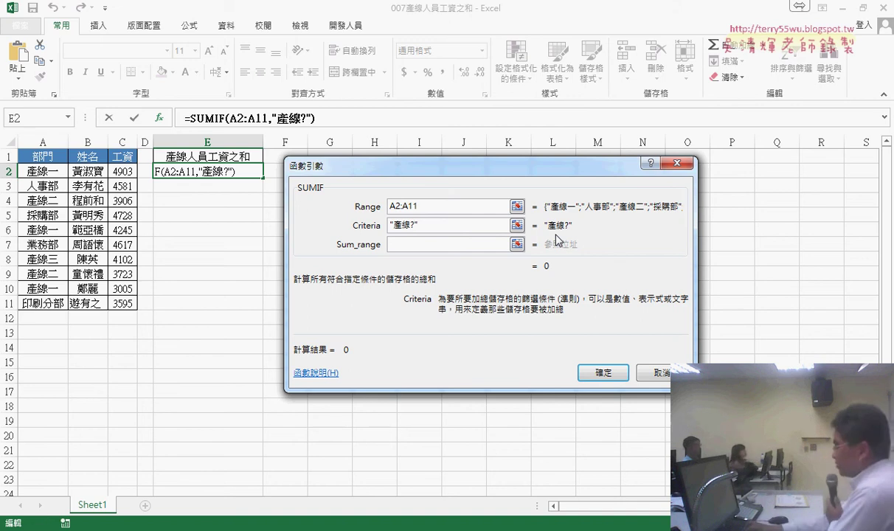
text(?)
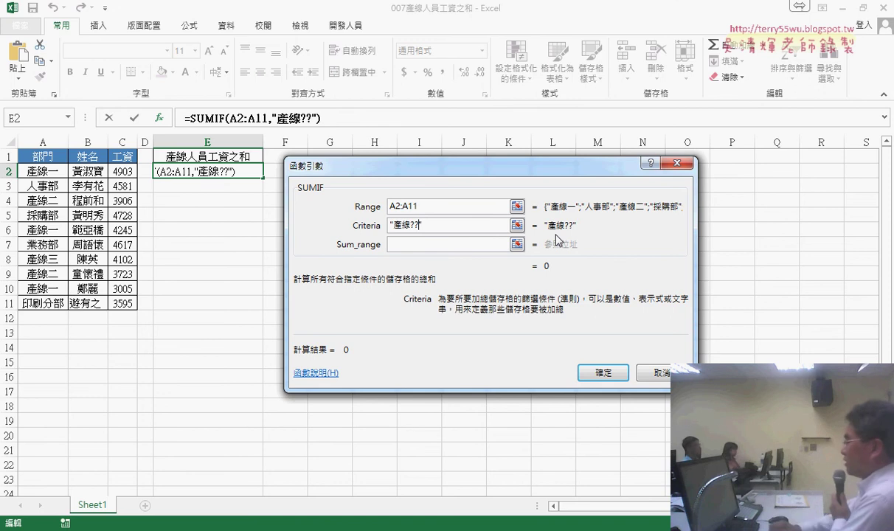
key(BackSpace)
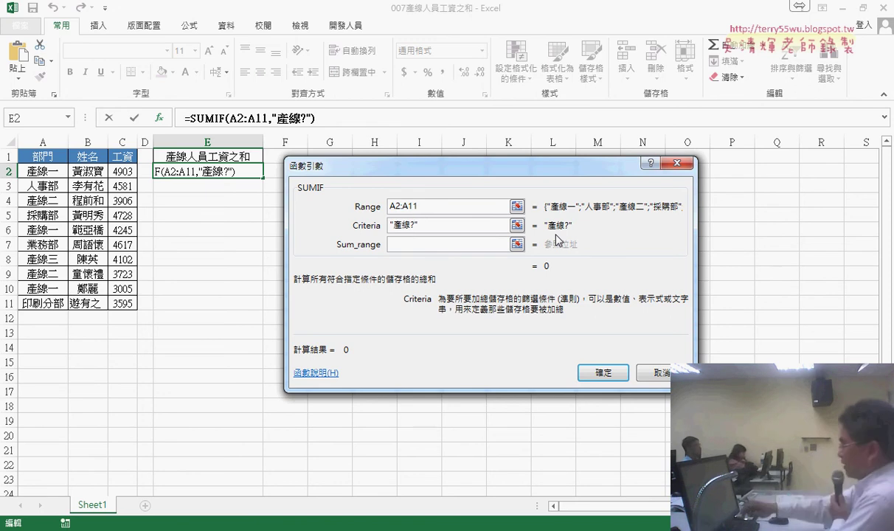
key(BackSpace)
Step: Append * to the criterion so it reads "產線*"
text(*)
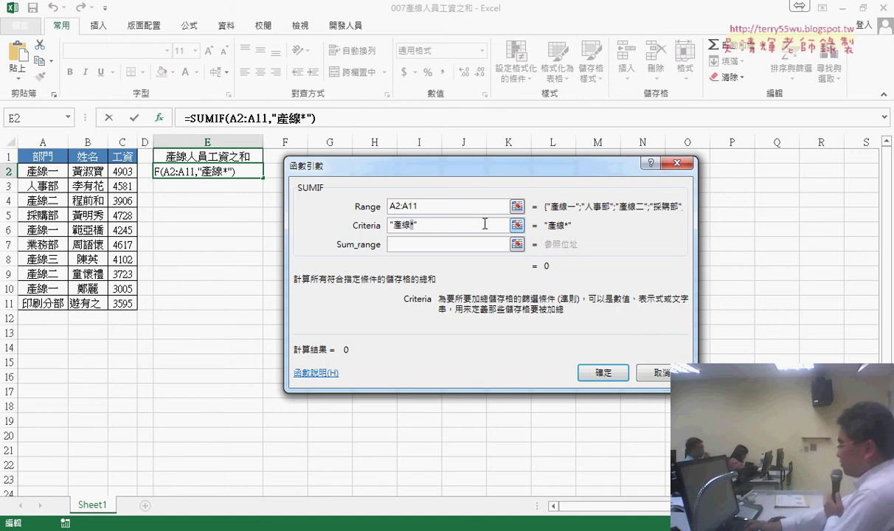
Step: Change the criterion to "產線?" and set the sum range to wages C2:C11
key(BackSpace)
text(?)
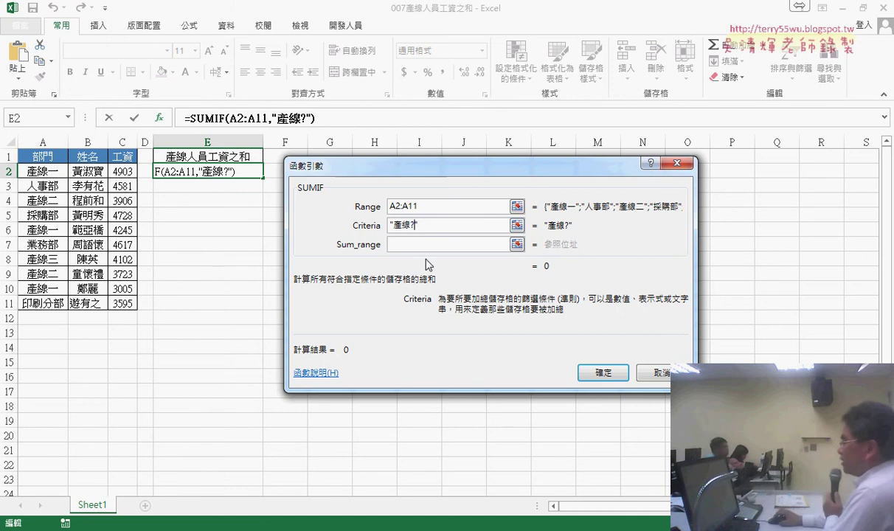
click(412, 243)
drag(124, 179, 123, 302)
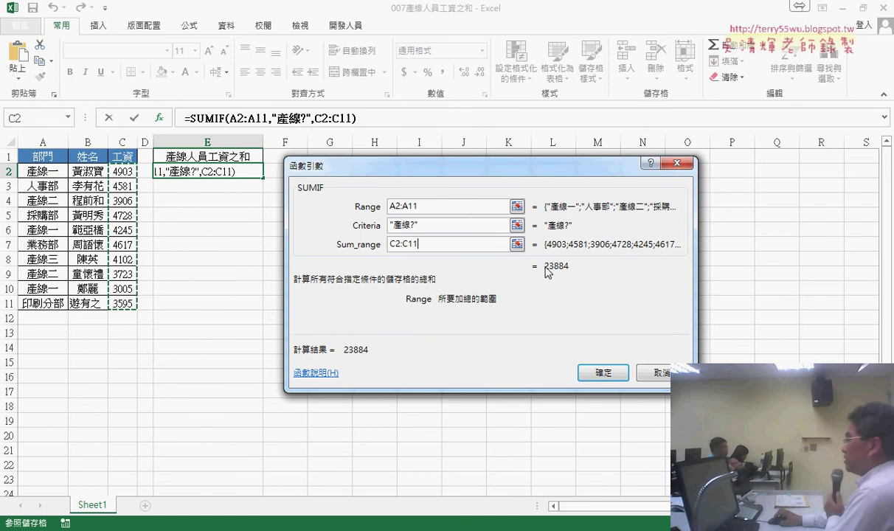
Step: Try criteria "產線*" and "產線??", ending on "產線?" for a 23884 total
click(416, 230)
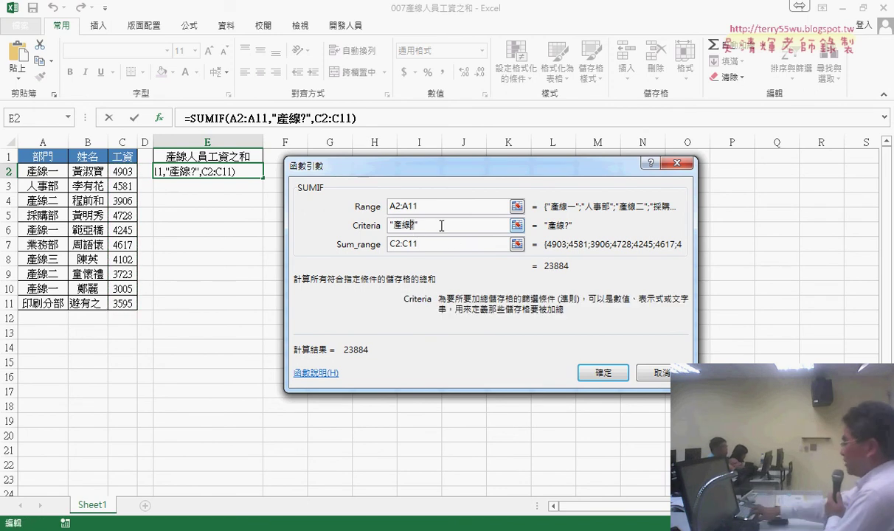
key(BackSpace)
text(*)
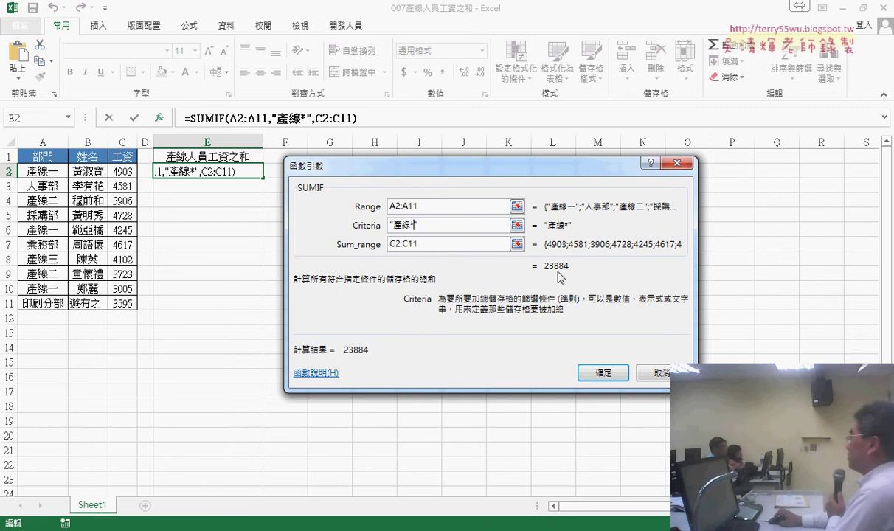
key(BackSpace)
text(?)
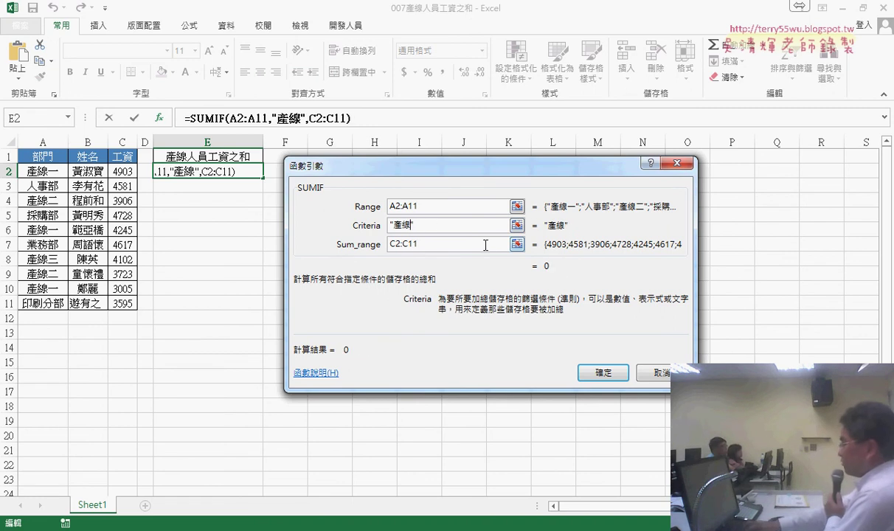
text(?)
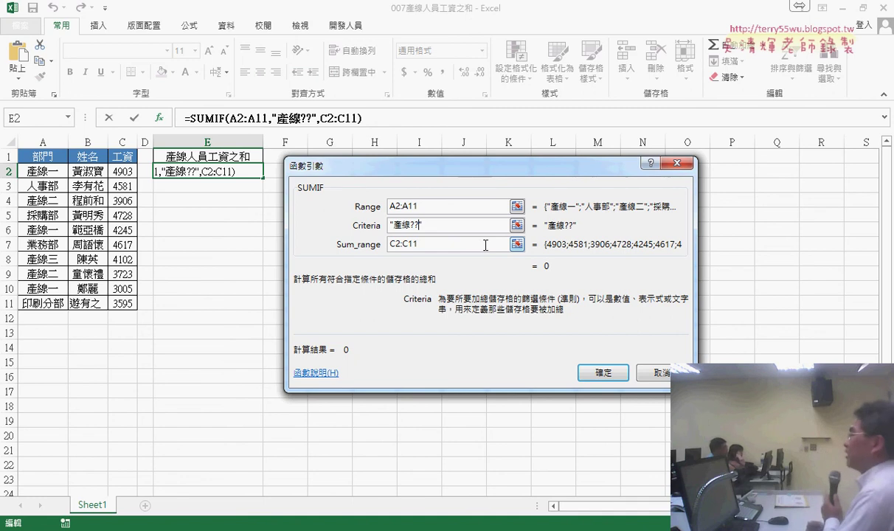
key(BackSpace)
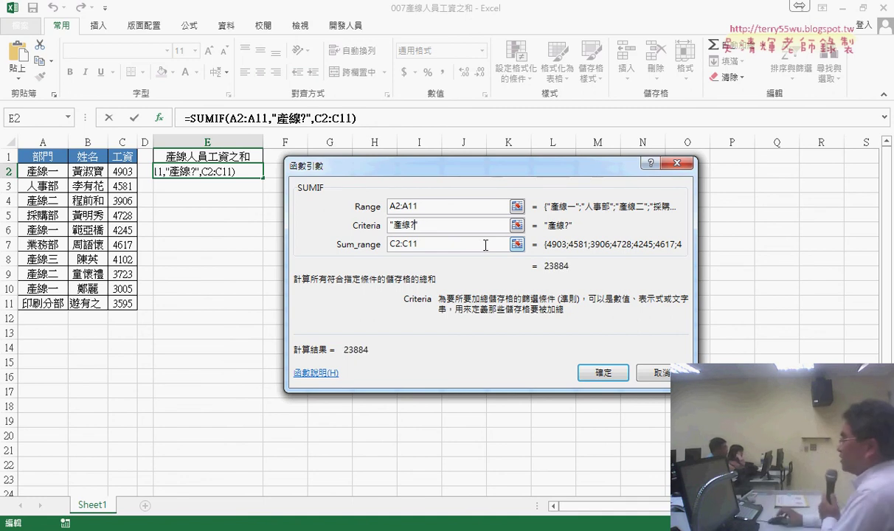
Step: Confirm the 23884 SUMIF, copy Sheet1 as a sheet named VBA, and clear E2 there
click(599, 371)
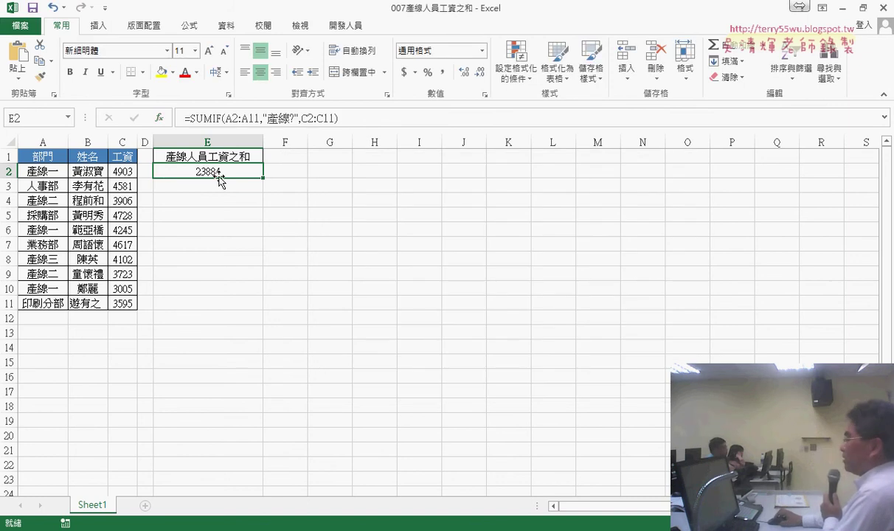
mouse_move(114, 504)
mouse_down()
mouse_move(161, 502)
mouse_move(154, 508)
mouse_up()
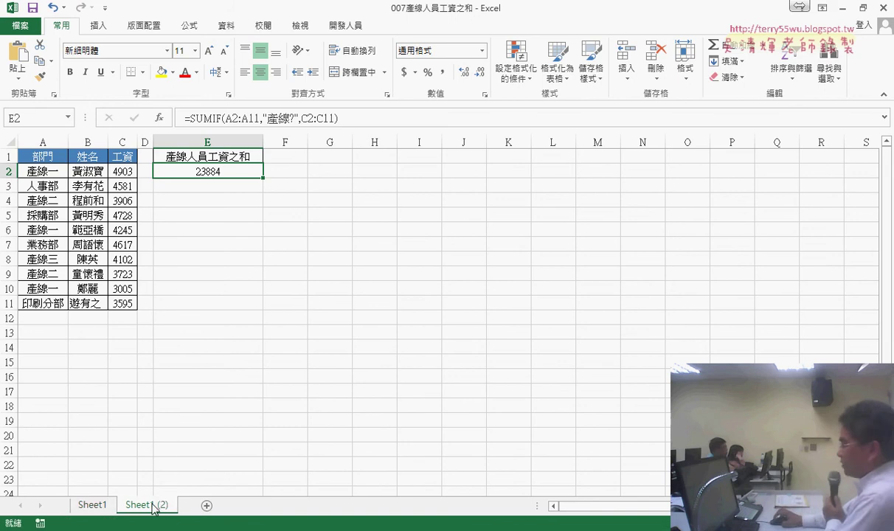
double_click(153, 505)
text(VB)
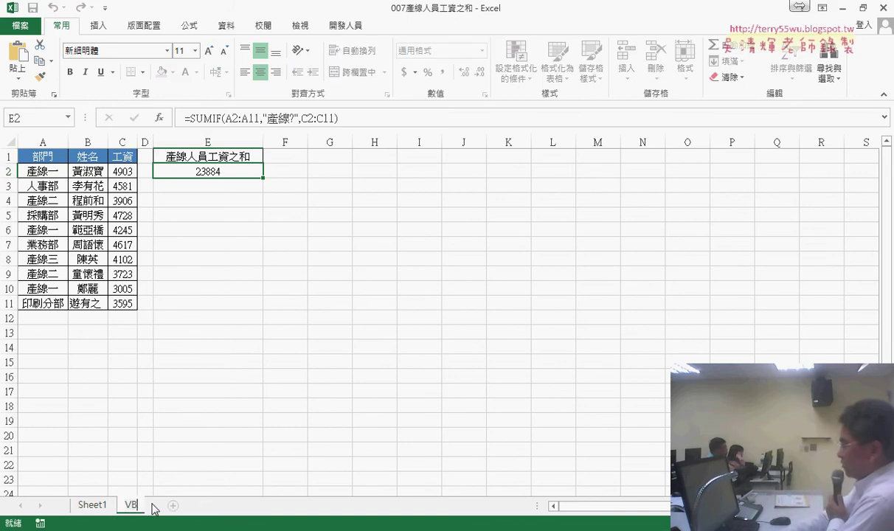
text(A)
key(Return)
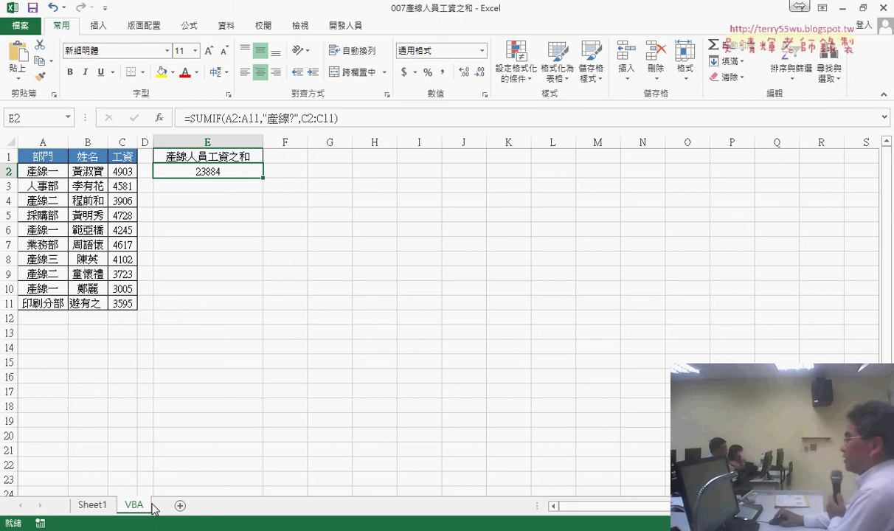
key(Delete)
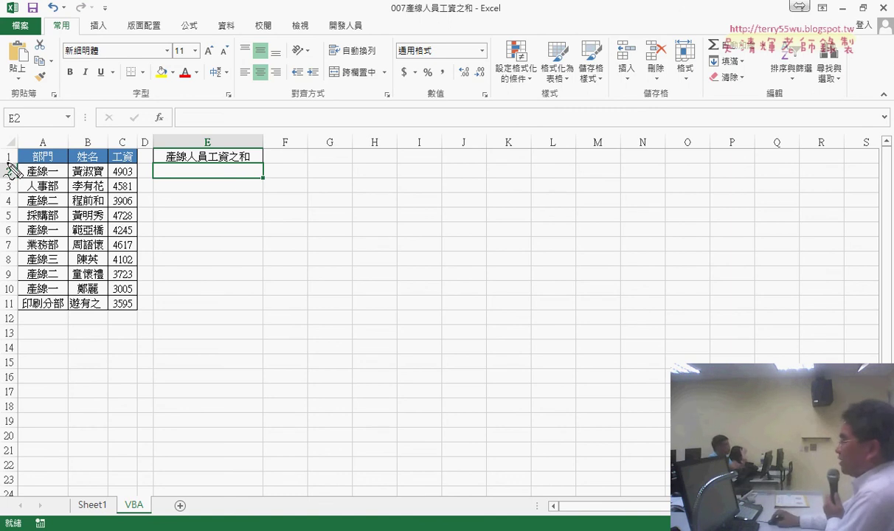
drag(7, 162, 19, 162)
drag(6, 312, 35, 311)
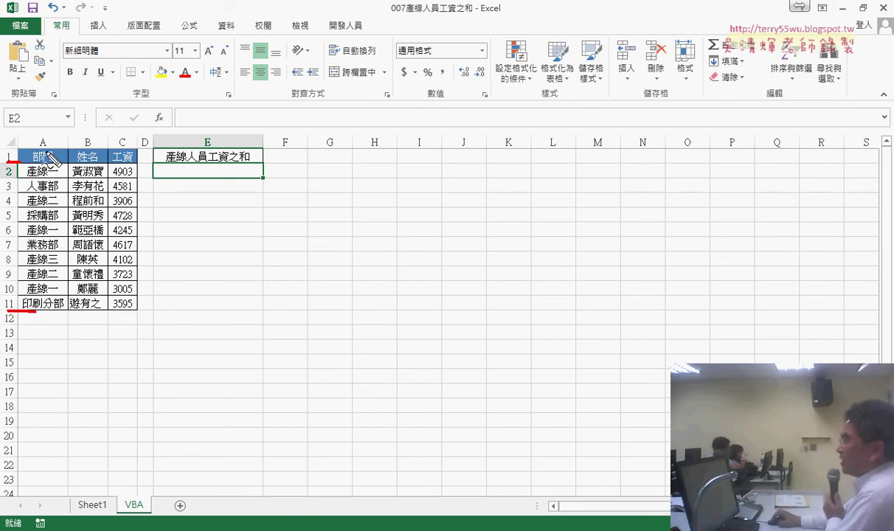
drag(43, 132, 48, 137)
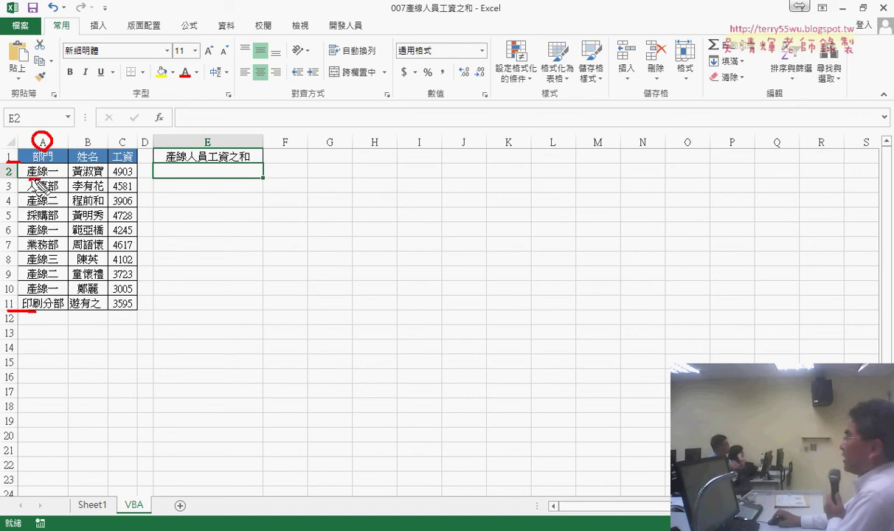
drag(27, 178, 59, 178)
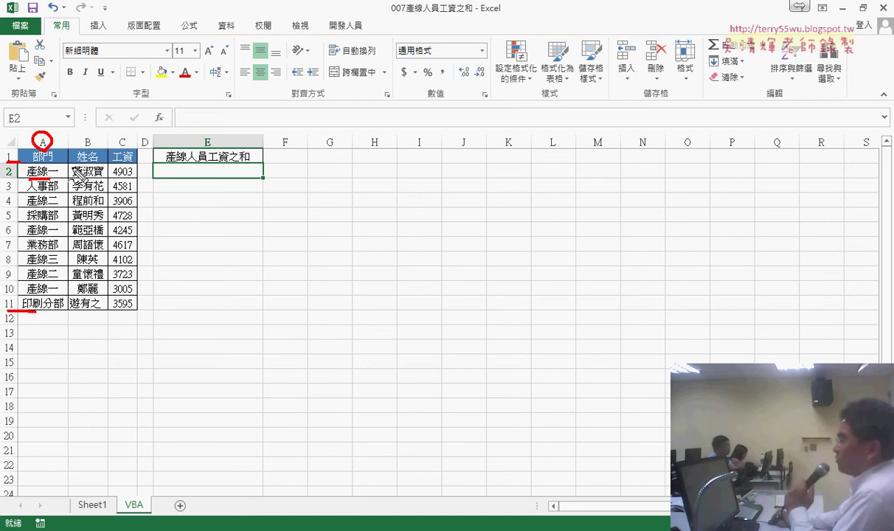
drag(127, 164, 131, 170)
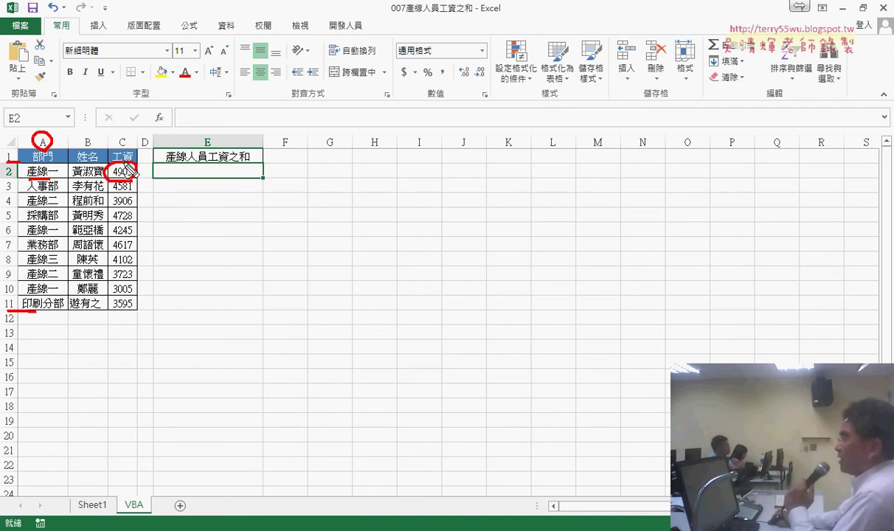
drag(124, 133, 130, 138)
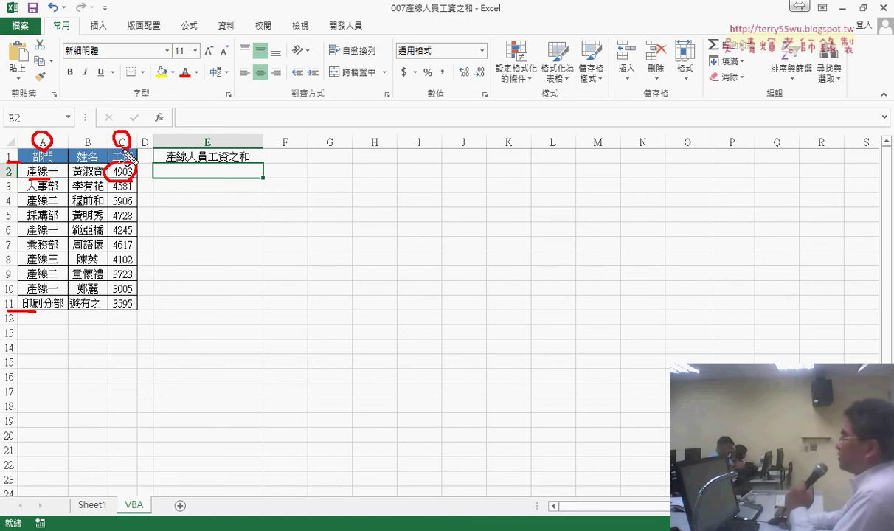
drag(238, 179, 235, 174)
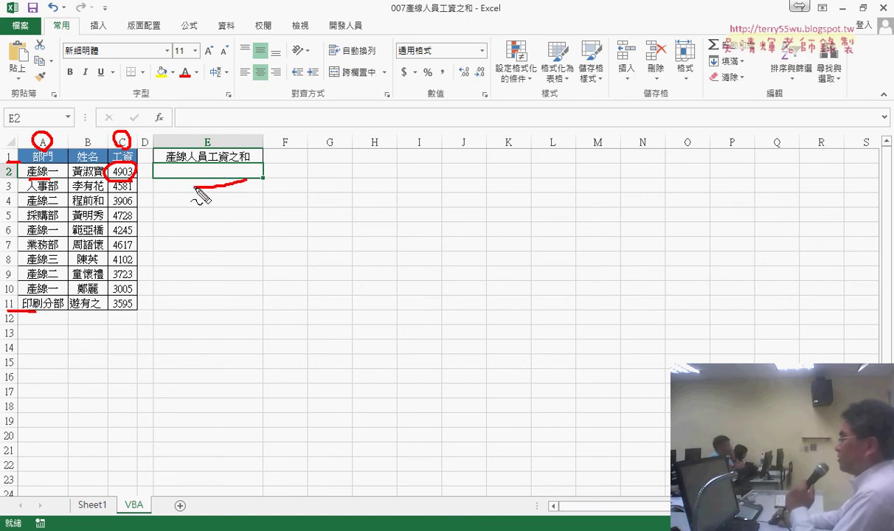
mouse_move(376, 241)
mouse_down()
mouse_move(237, 179)
mouse_move(266, 177)
mouse_up()
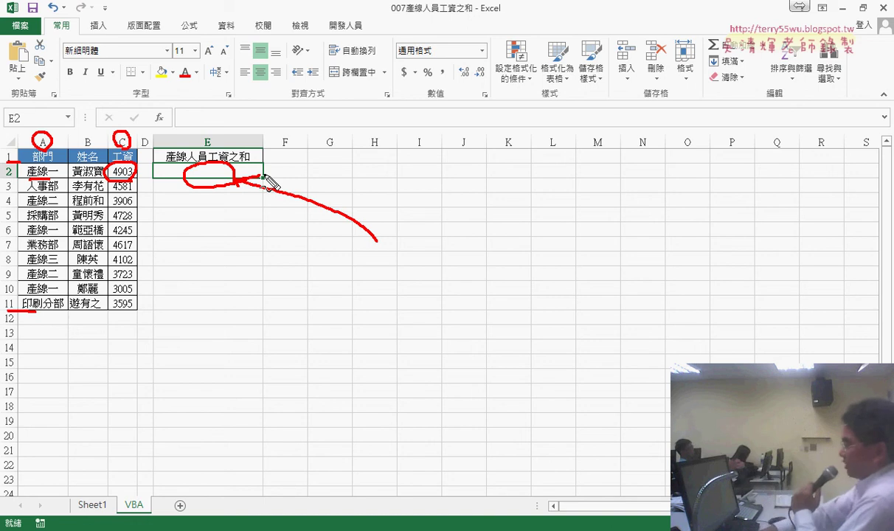
key(Escape)
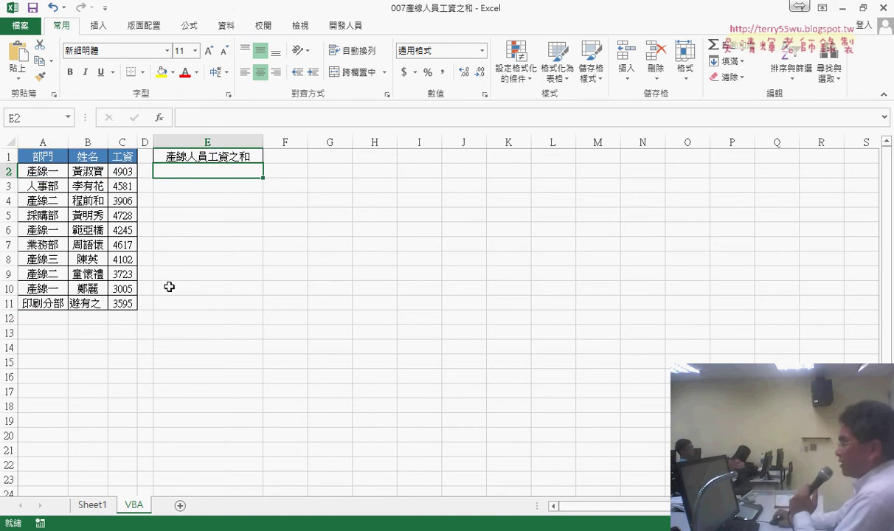
Step: Return to Sheet1, then switch to Google Drive in the browser and close the xlsx preview
click(92, 506)
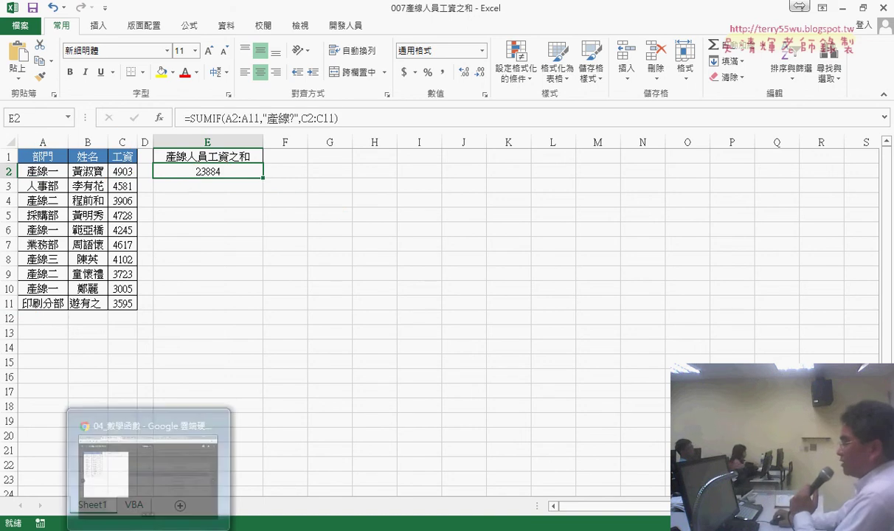
click(155, 455)
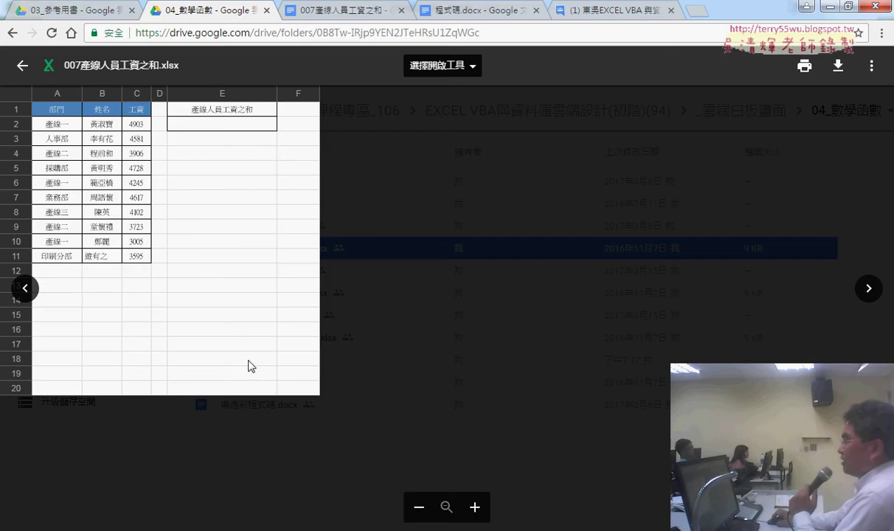
click(23, 65)
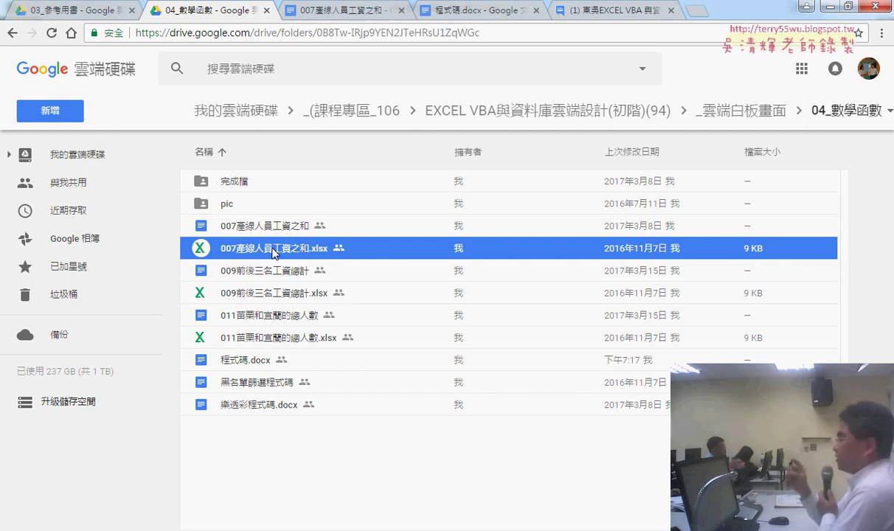
Step: Open Excel職場函數468招.pdf from the 03_參考用書 folder in the Drive previewer
key(ctrl+shift+Tab)
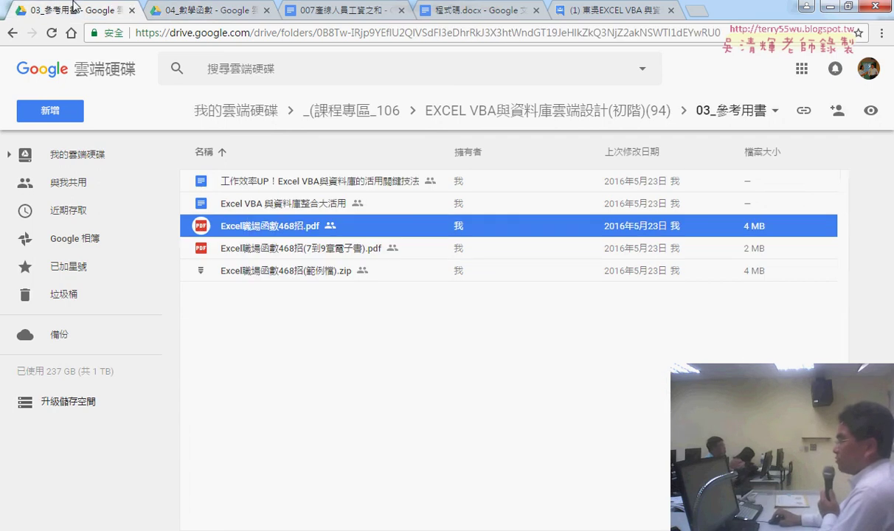
double_click(276, 228)
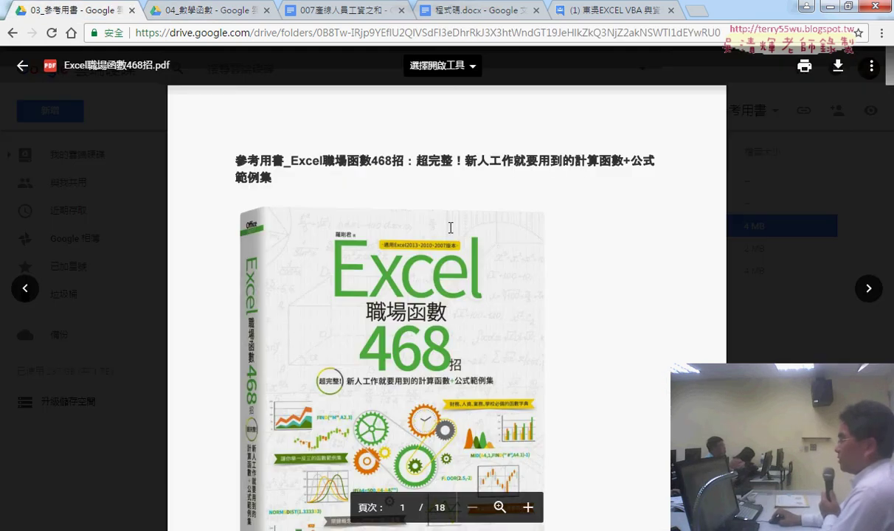